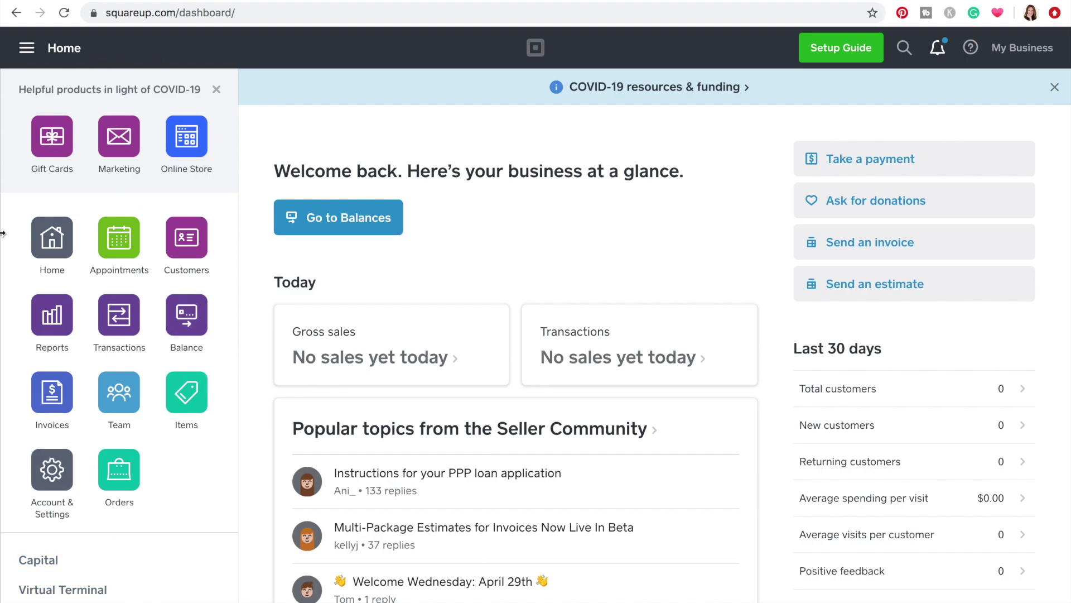
Start a new invoice from the account's invoice list
{"action": "left_click", "coordinate": [53, 402]}
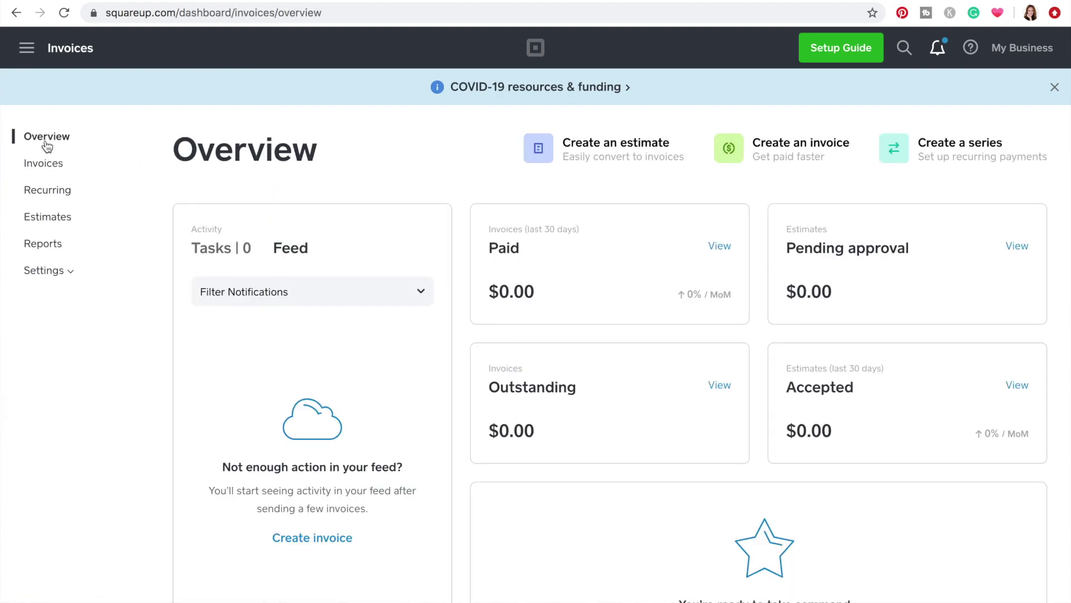
{"action": "left_click", "coordinate": [37, 167]}
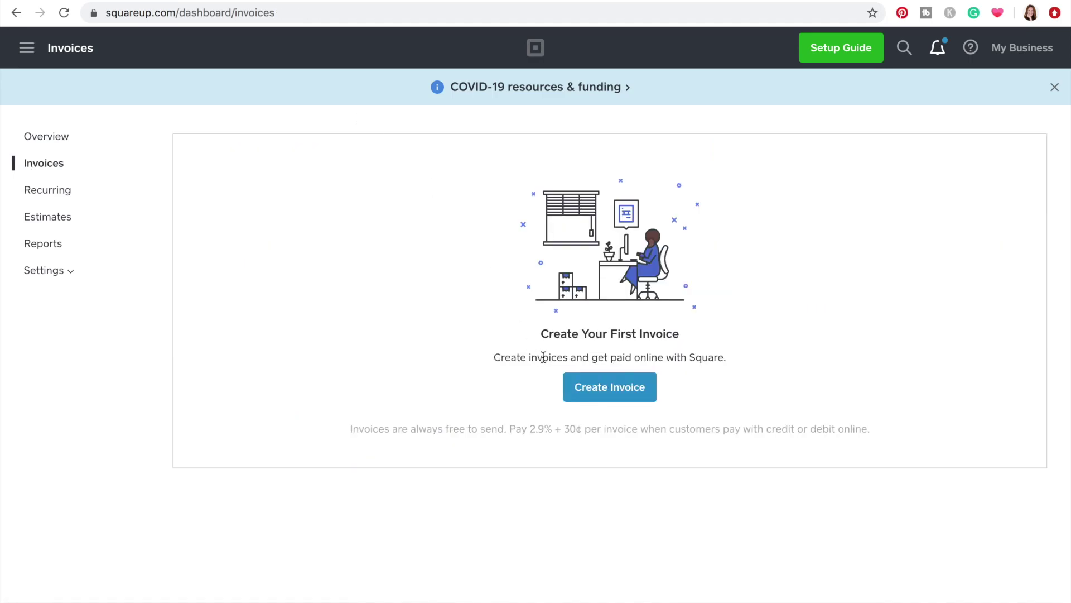
{"action": "left_click", "coordinate": [599, 401]}
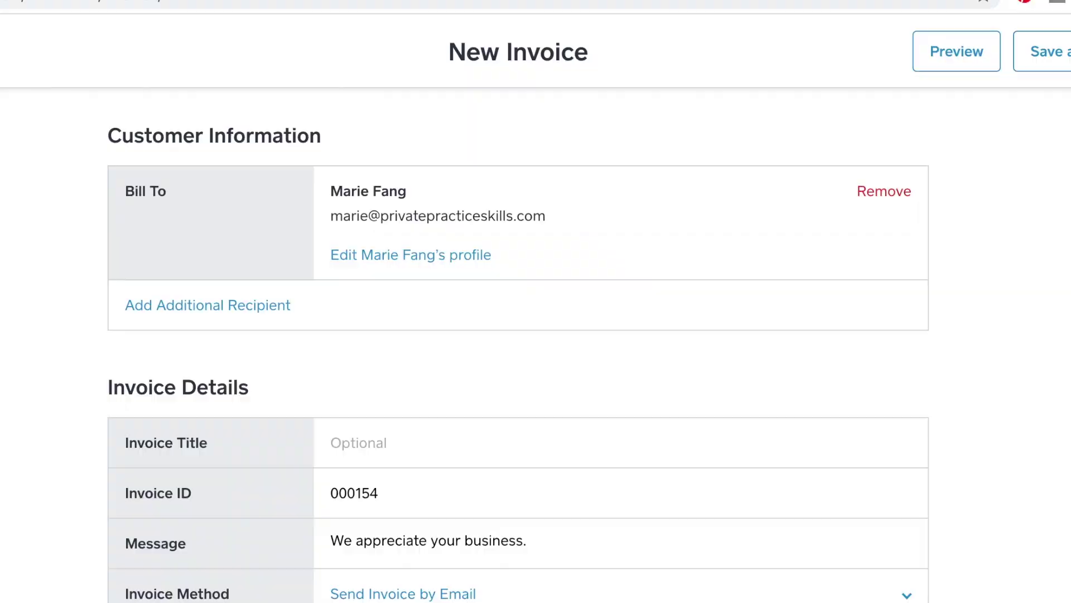
Examine the new invoice's details, including the scheduling options for its send date and due date
{"action": "scroll", "coordinate": [519, 345], "scroll_direction": "down", "scroll_amount": 5}
{"action": "scroll", "coordinate": [518, 346], "scroll_direction": "up", "scroll_amount": 1}
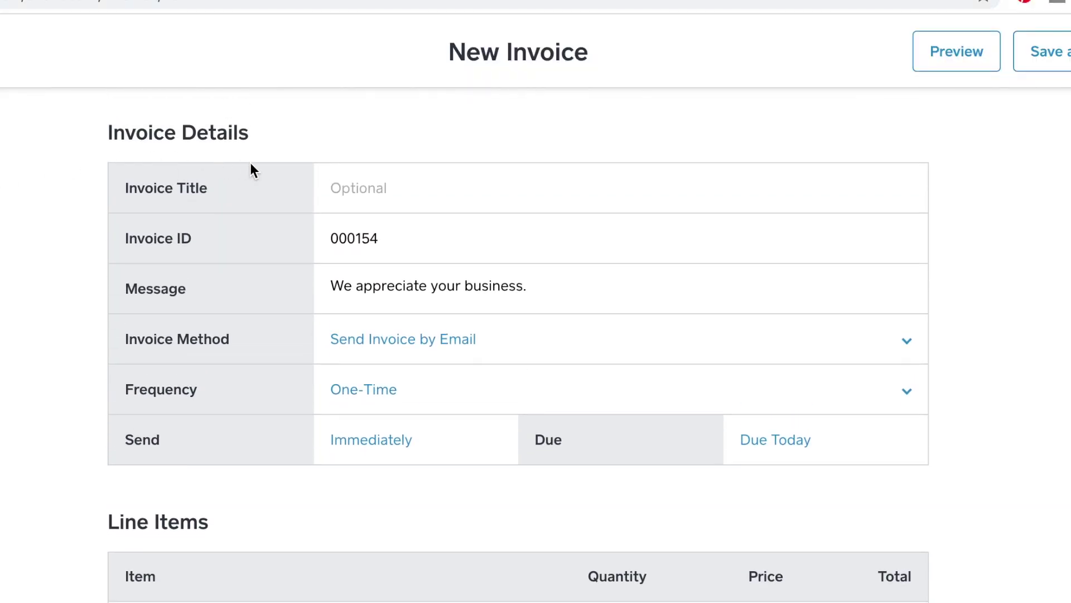
{"action": "scroll", "coordinate": [384, 192], "scroll_direction": "down", "scroll_amount": 2}
{"action": "left_click", "coordinate": [655, 215]}
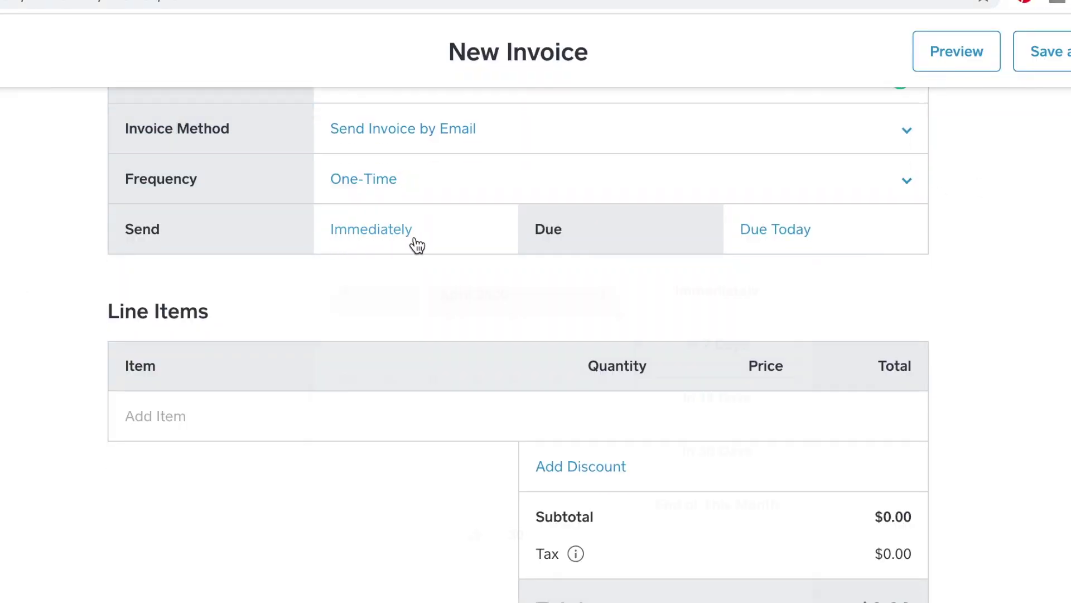
{"action": "left_click", "coordinate": [415, 239]}
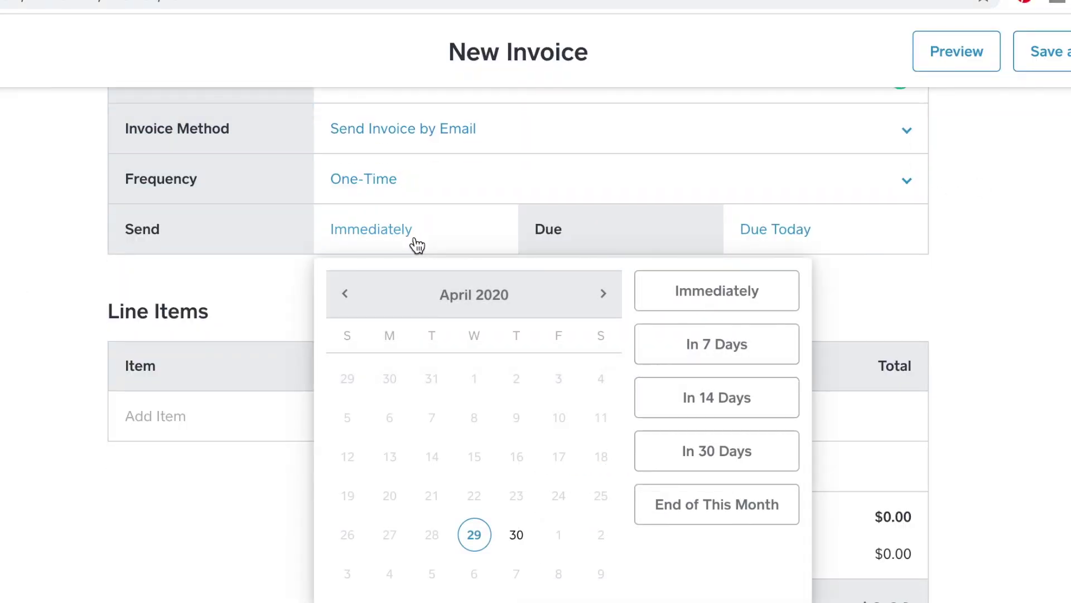
{"action": "left_click", "coordinate": [933, 240]}
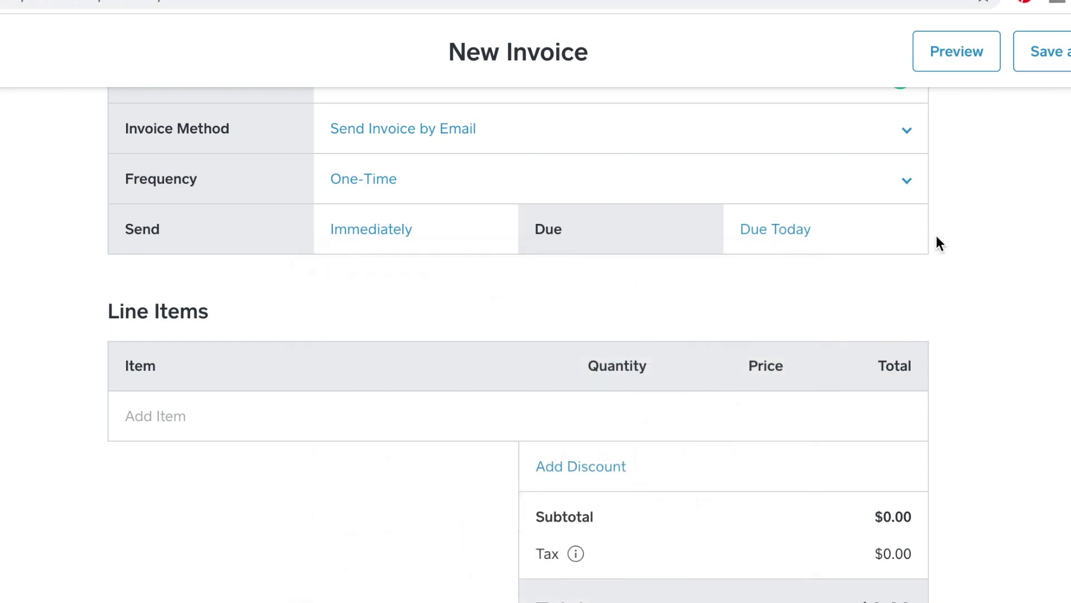
{"action": "left_click", "coordinate": [798, 232]}
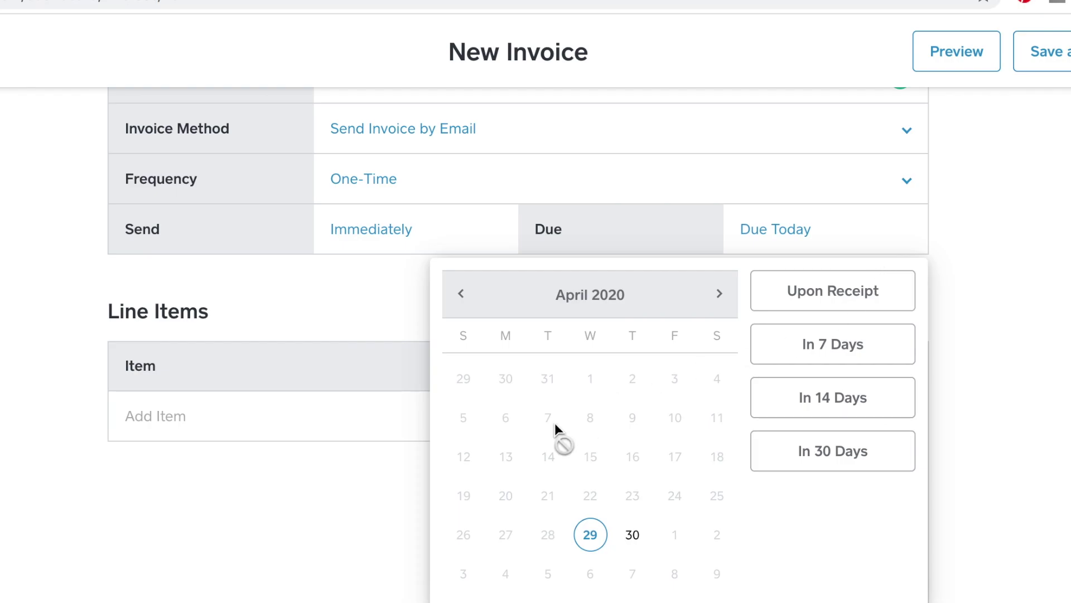
{"action": "left_click", "coordinate": [1033, 411]}
Add the Virtual Therapy library item as the first invoice line item with a variation price of $175
{"action": "scroll", "coordinate": [84, 439], "scroll_direction": "down", "scroll_amount": 3}
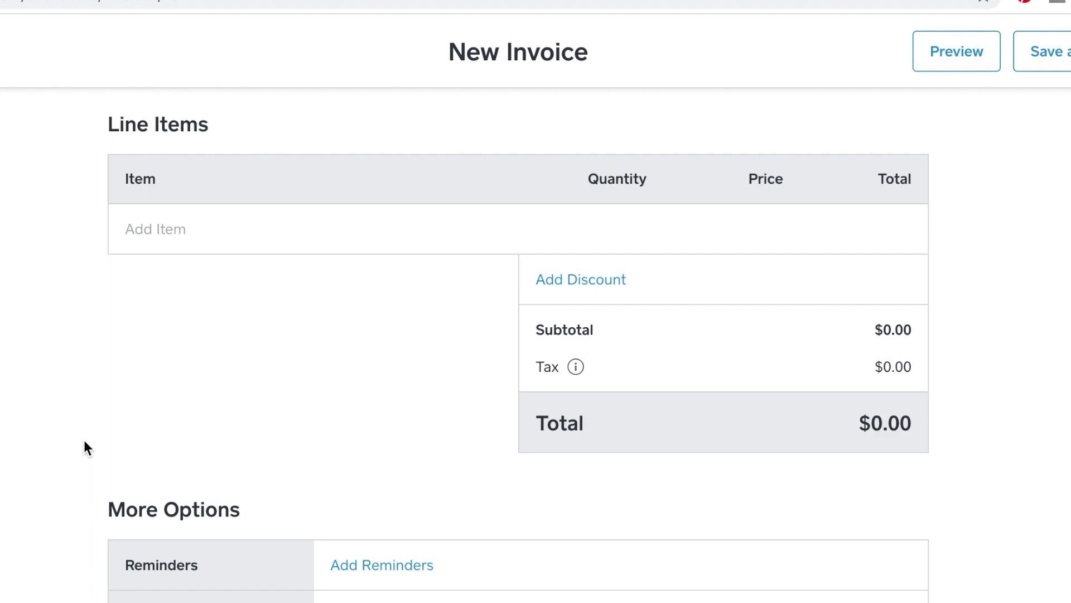
{"action": "left_click", "coordinate": [183, 232]}
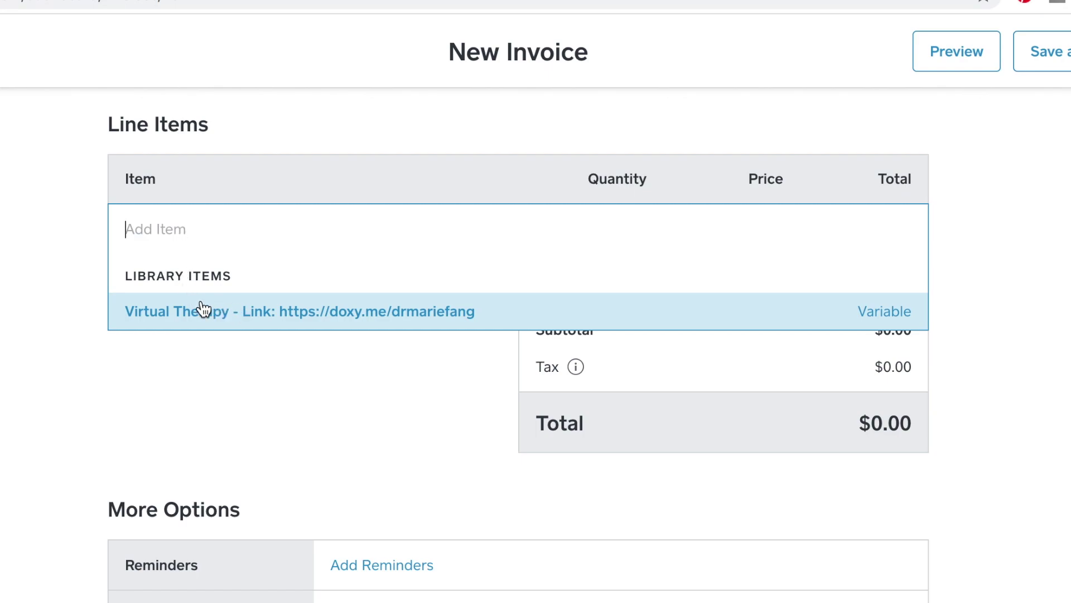
{"action": "left_click", "coordinate": [296, 314]}
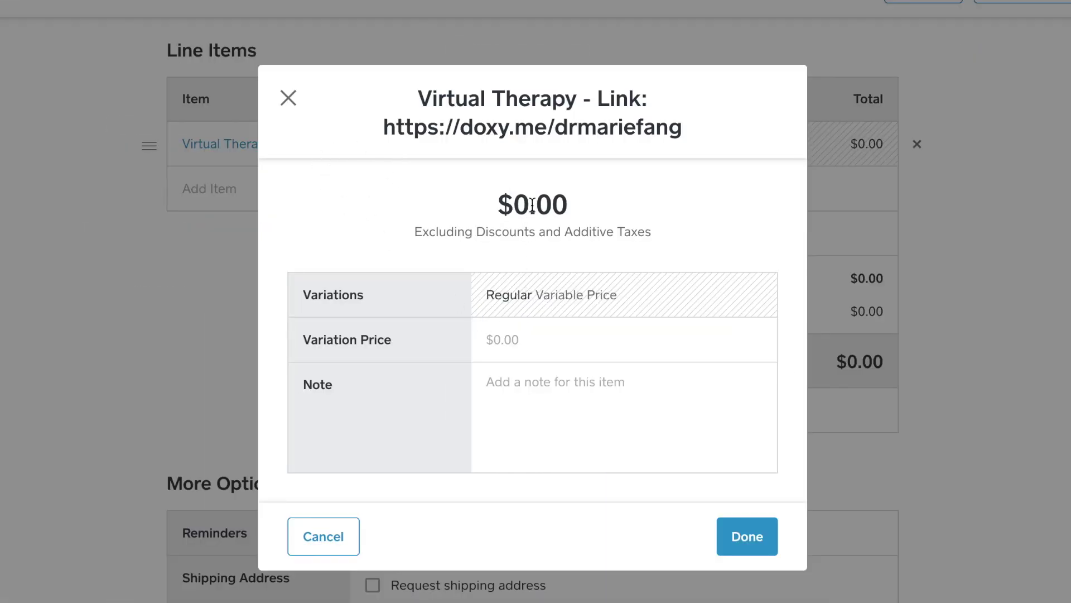
{"action": "left_click", "coordinate": [510, 340]}
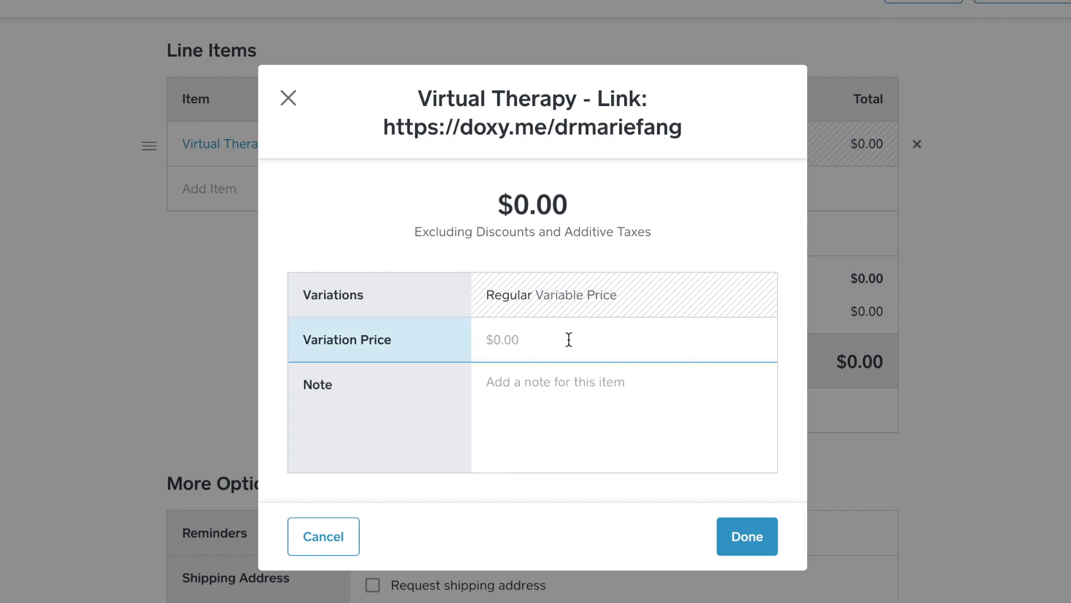
{"action": "type", "text": "175"}
{"action": "left_click", "coordinate": [769, 554]}
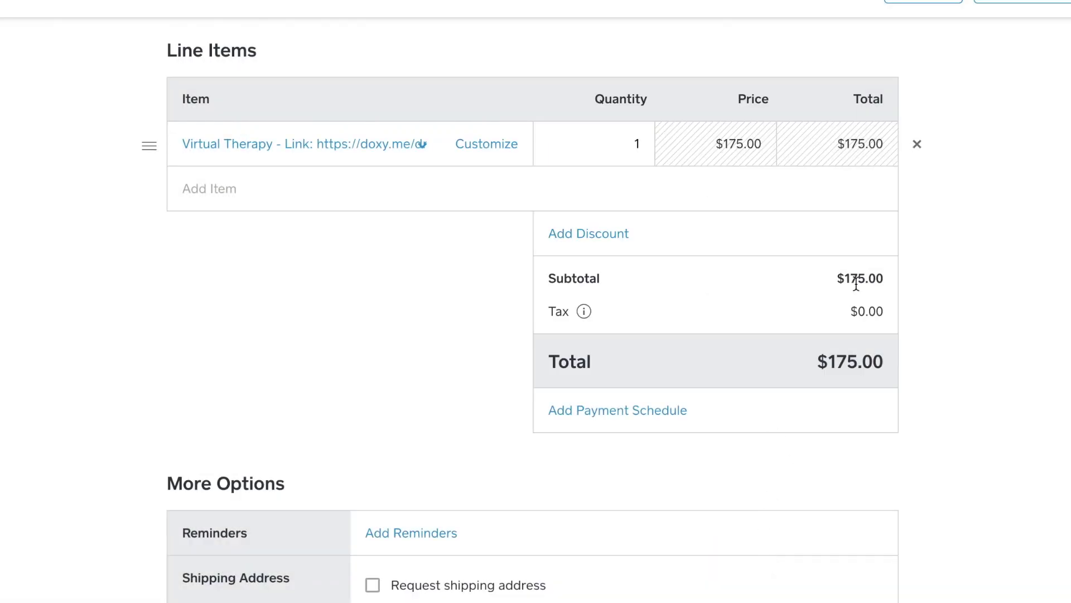
Add a second Virtual Therapy line item to the invoice, also priced at $175.00
{"action": "left_click", "coordinate": [192, 189]}
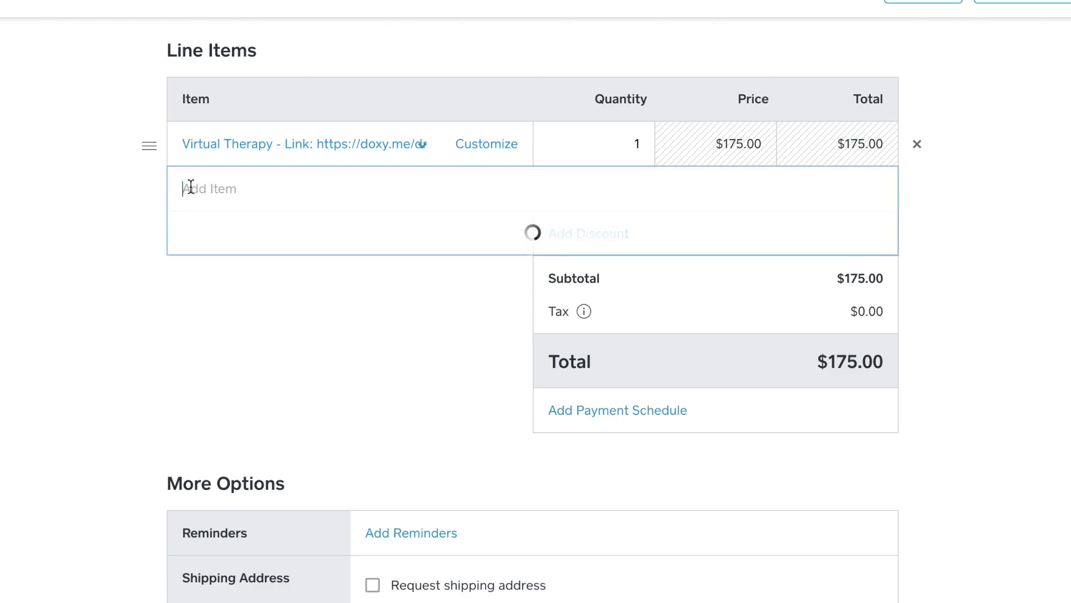
{"action": "left_click", "coordinate": [279, 260]}
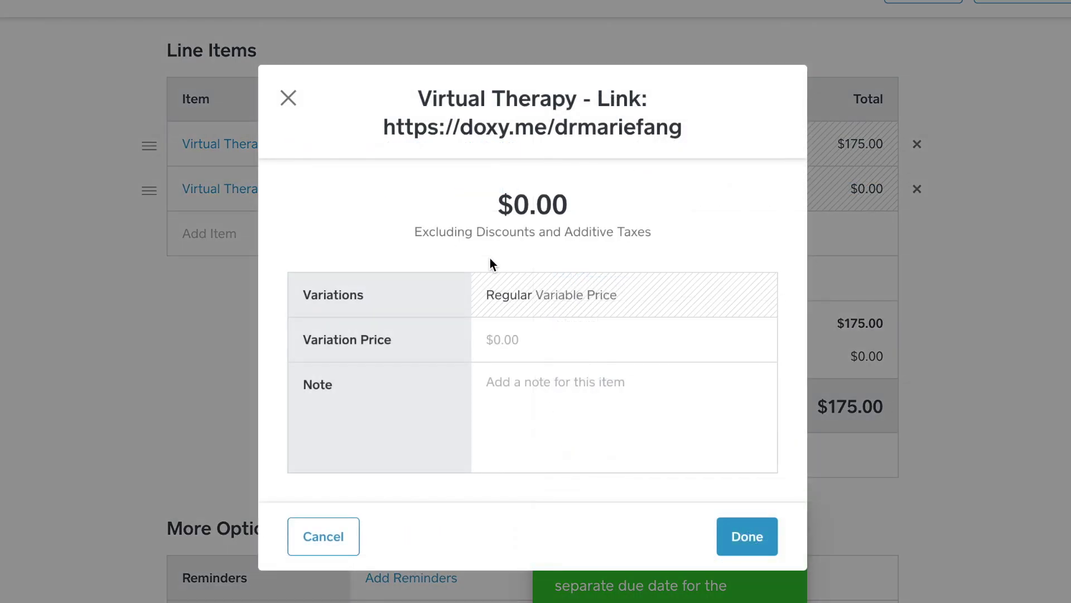
{"action": "left_click", "coordinate": [539, 343]}
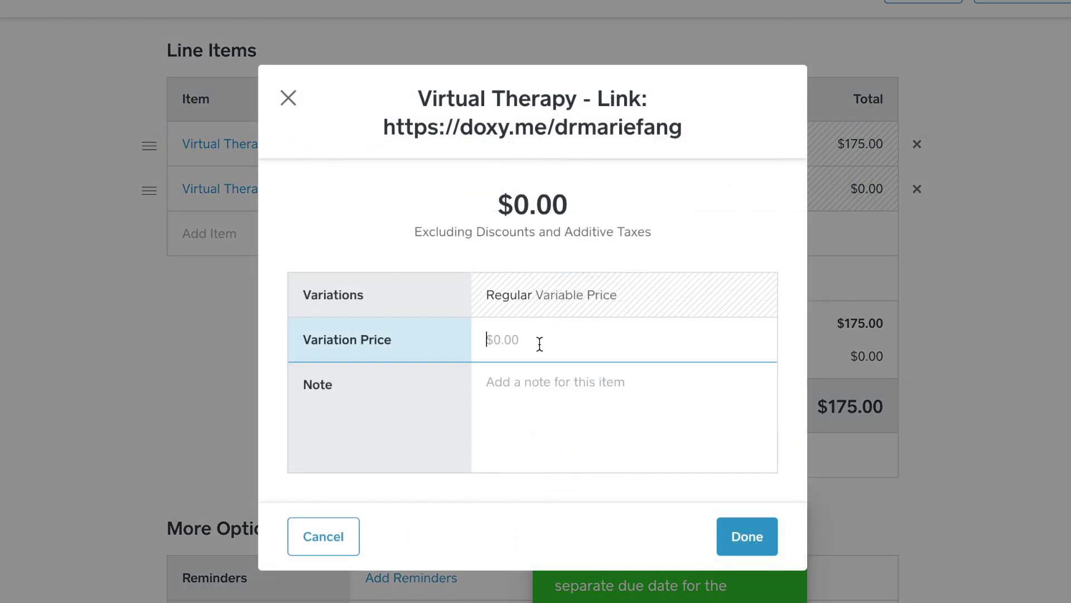
{"action": "type", "text": "175.00"}
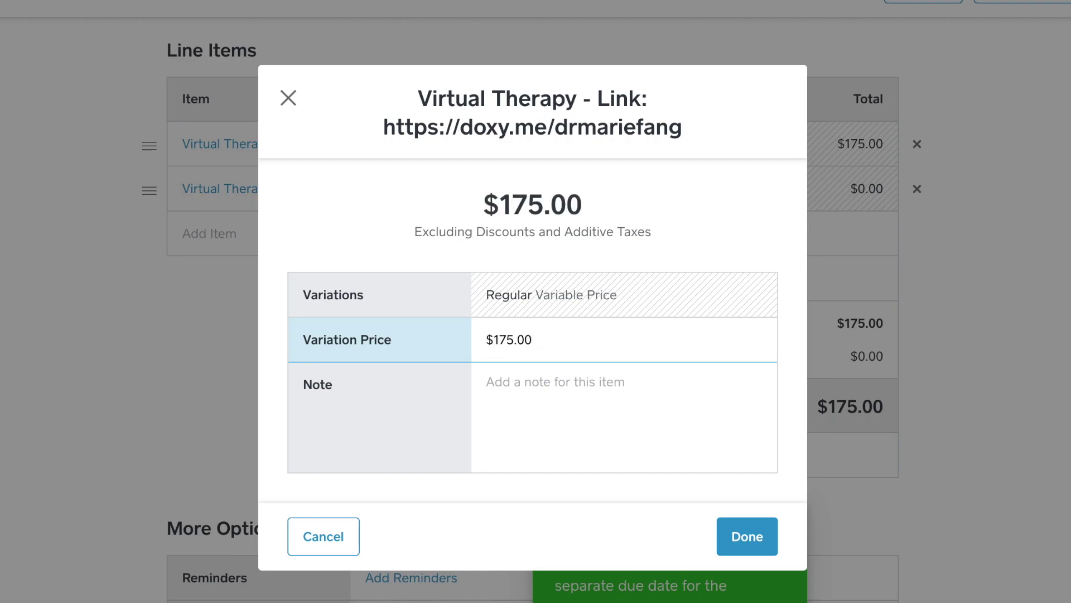
{"action": "left_click", "coordinate": [755, 537]}
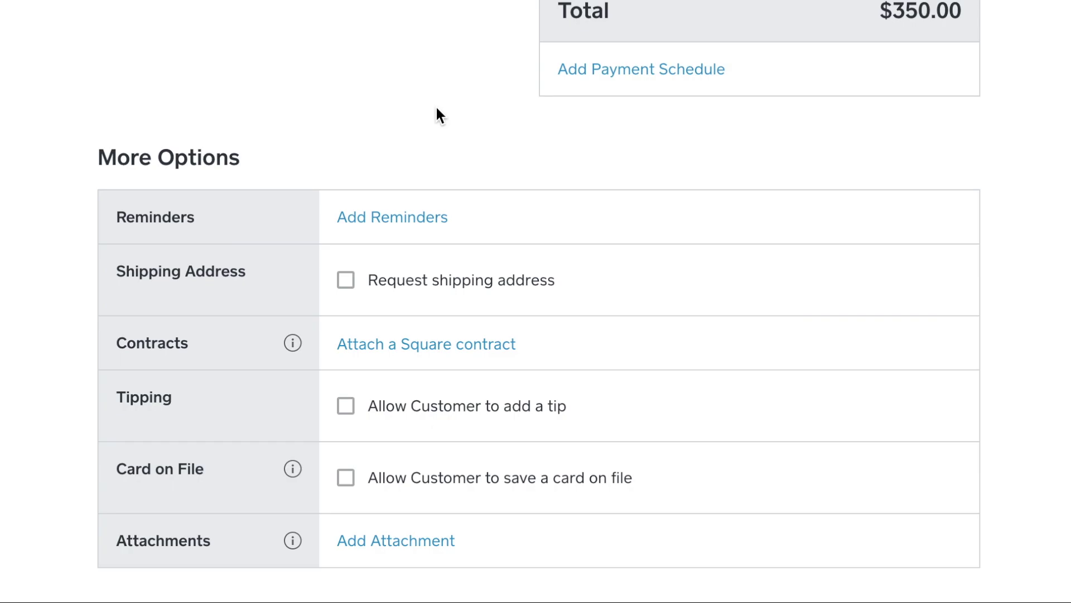
Send the invoice with a reminder 7 days after the due date and saving a card on file allowed
{"action": "left_click", "coordinate": [410, 234]}
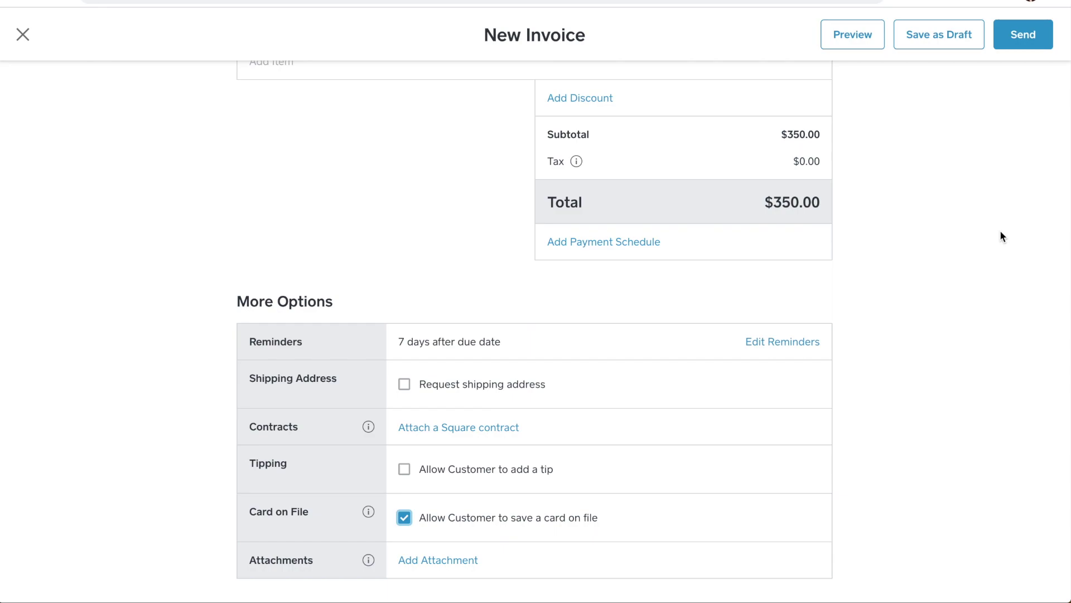
{"action": "left_click", "coordinate": [1024, 36]}
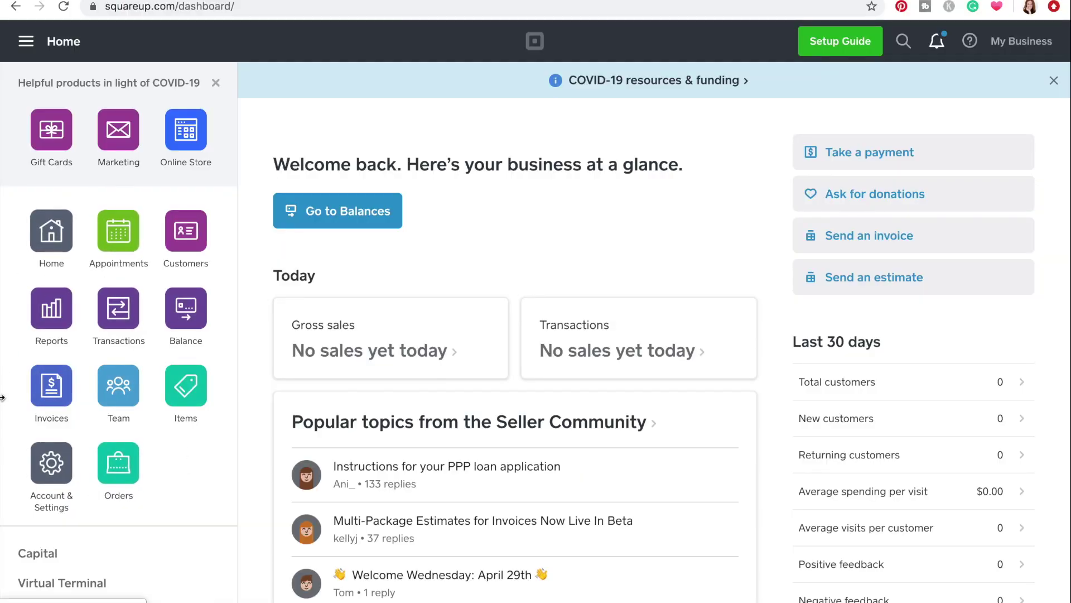
Start a new item in the item library and begin its name with "Virtua"
{"action": "left_click", "coordinate": [184, 389]}
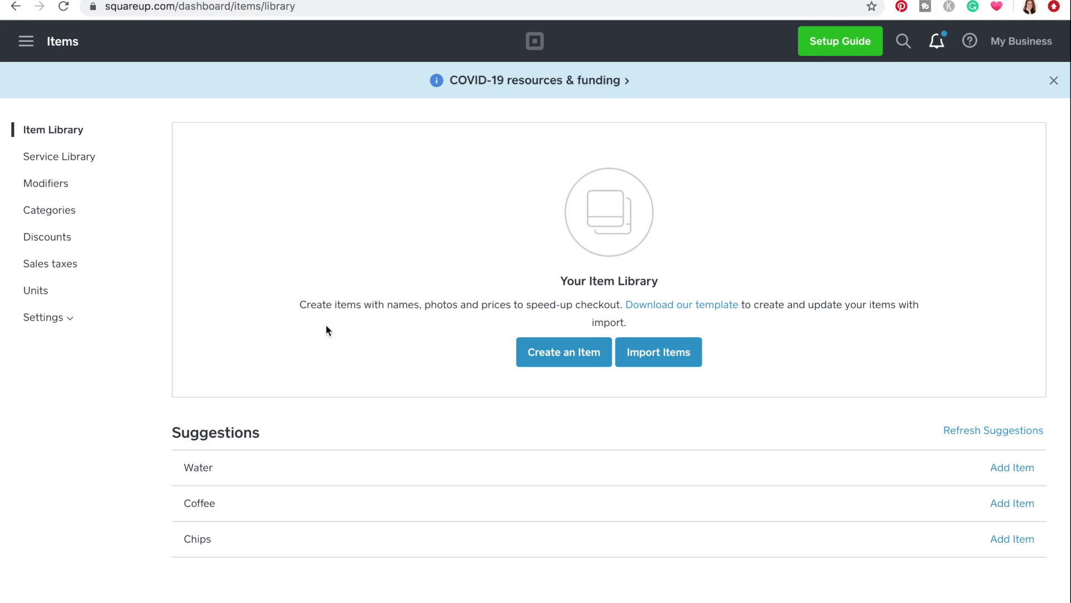
{"action": "left_click", "coordinate": [561, 350]}
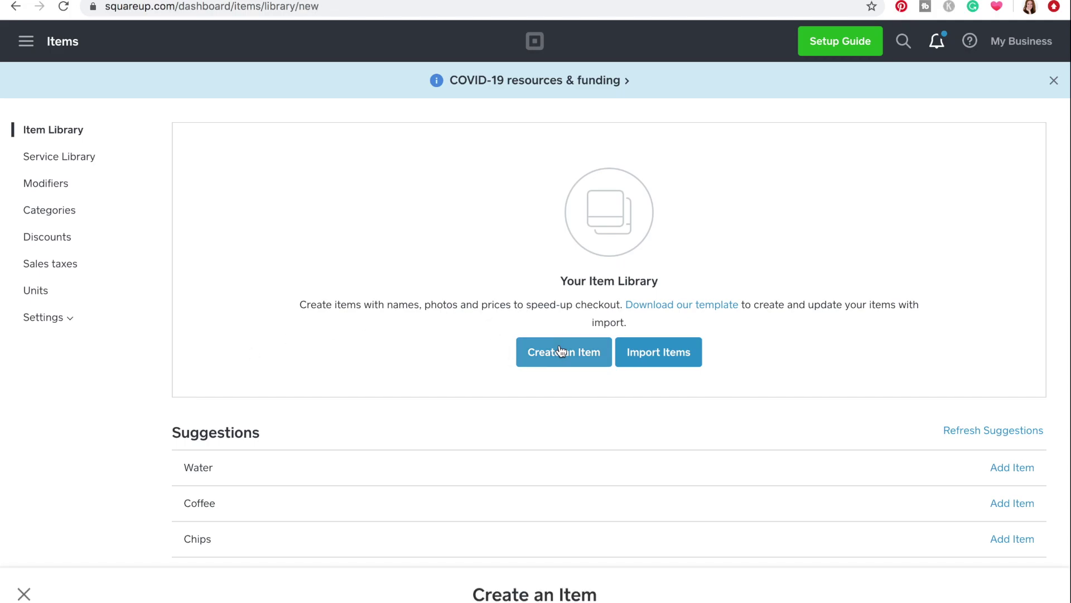
{"action": "left_click", "coordinate": [390, 173]}
{"action": "type", "text": "Virtua"}
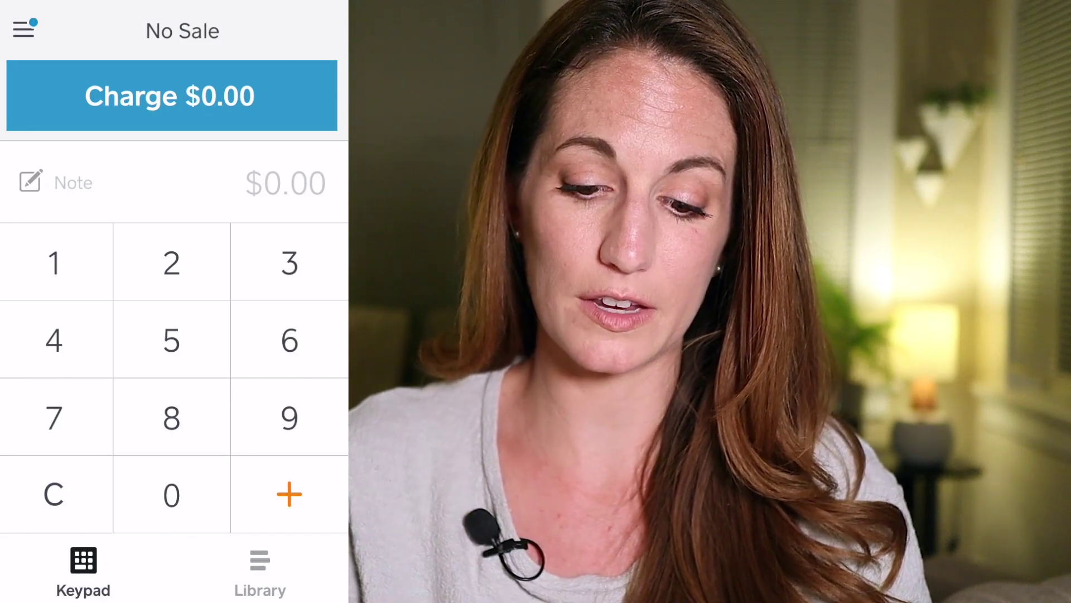
In the Square mobile app, enter a $175.00 charge and choose Invoice as the payment method
{"action": "type", "text": "175.00"}
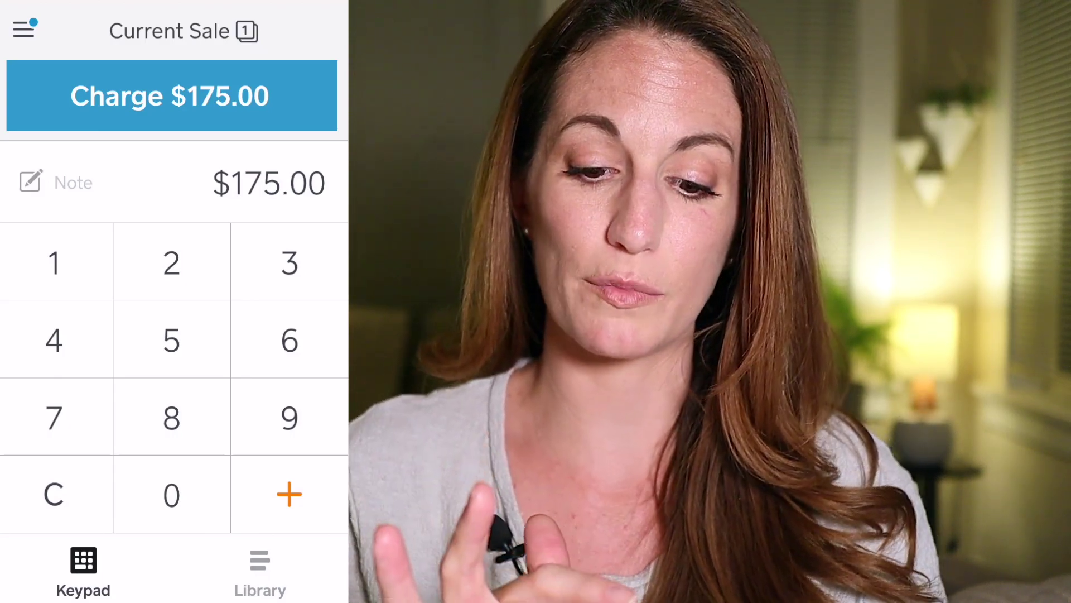
{"action": "key", "text": "Return"}
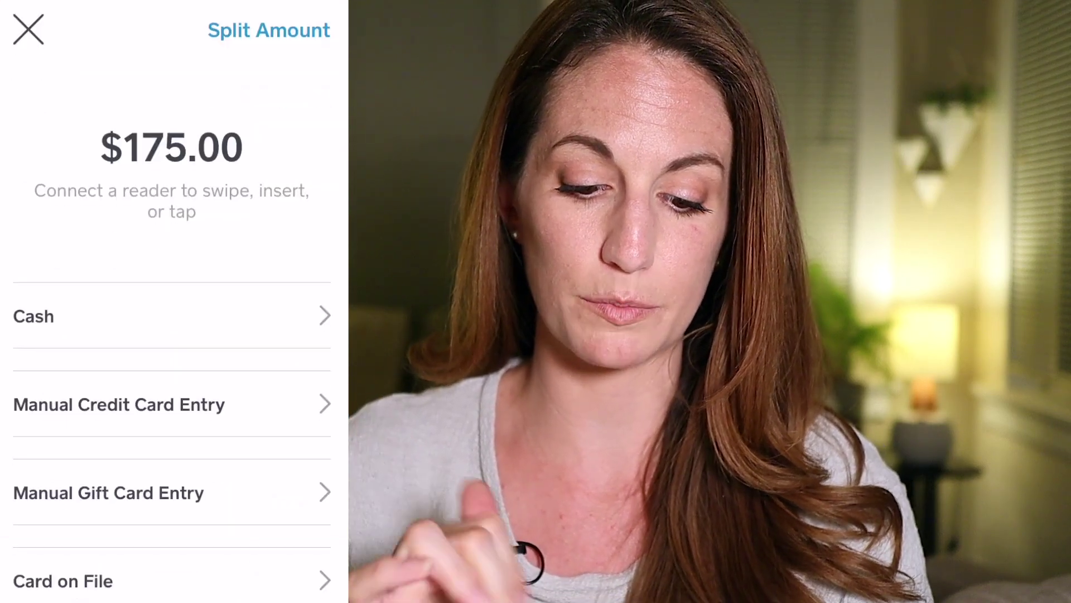
{"action": "scroll", "coordinate": [172, 441], "scroll_direction": "down", "scroll_amount": 4}
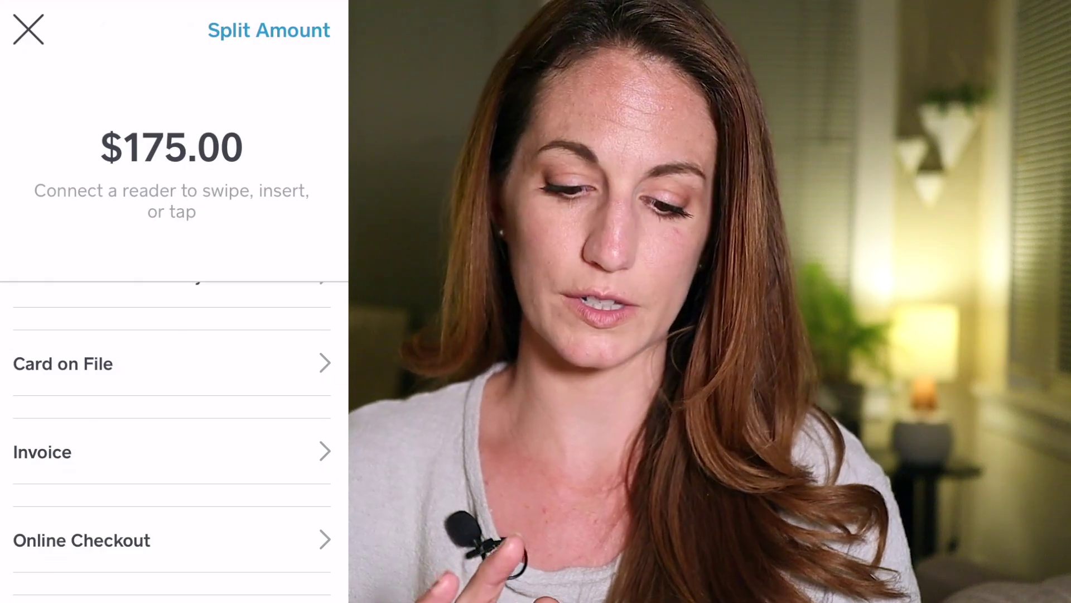
{"action": "left_click", "coordinate": [42, 451]}
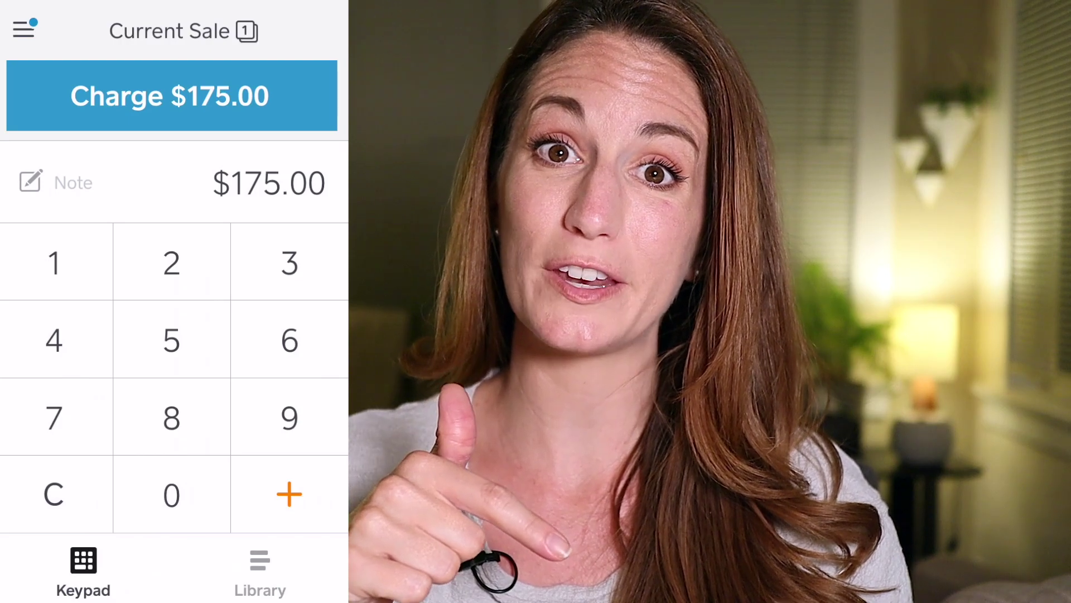
Open the sent $350.00 client invoice in the mobile app and review its status, line items and available actions
{"action": "left_click", "coordinate": [24, 29]}
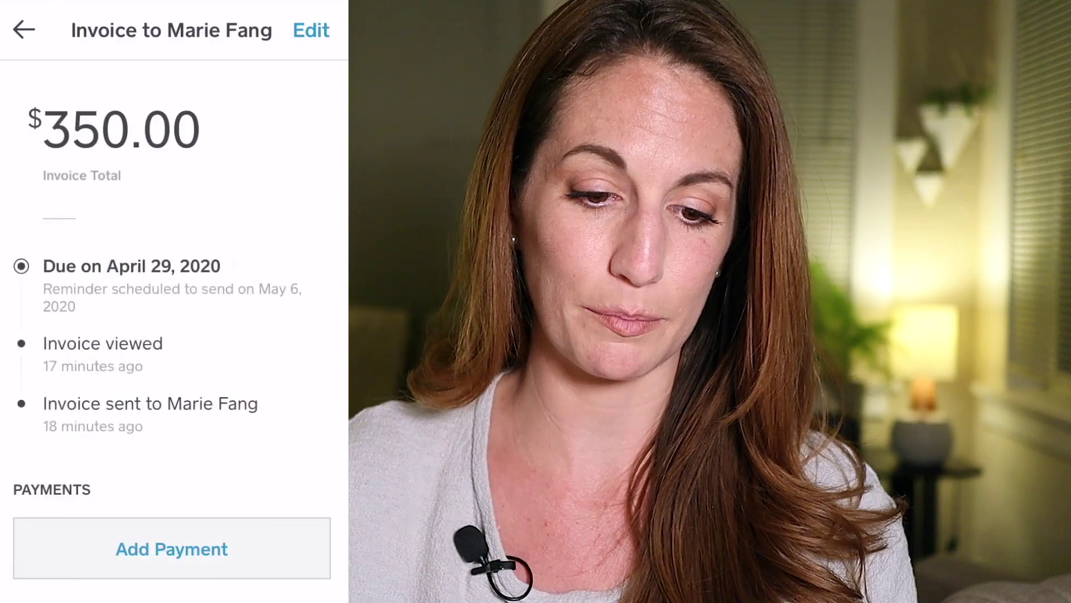
{"action": "scroll", "coordinate": [174, 302], "scroll_direction": "down", "scroll_amount": 10}
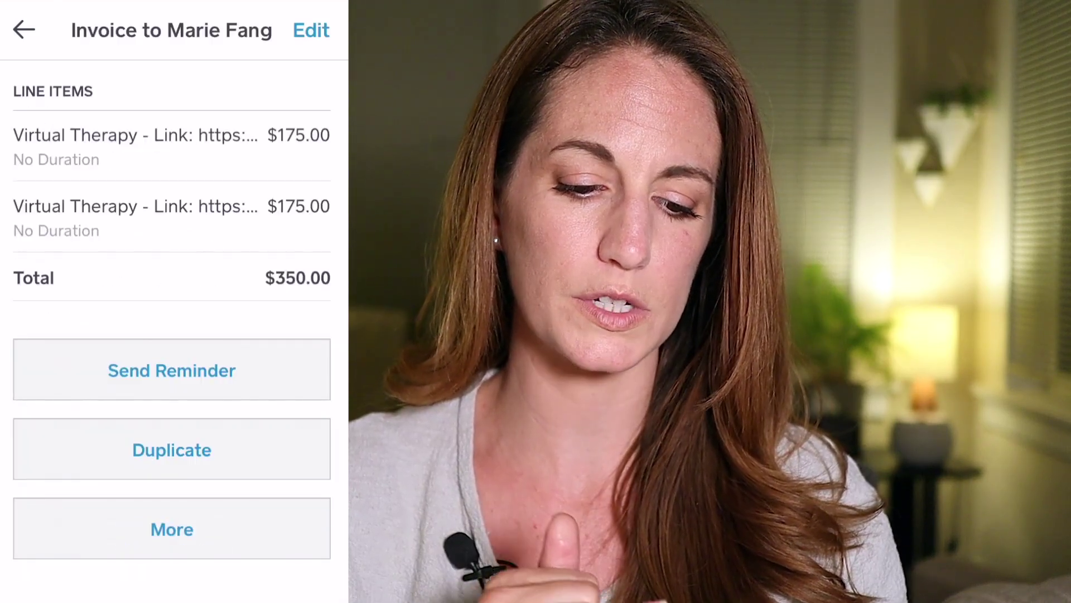